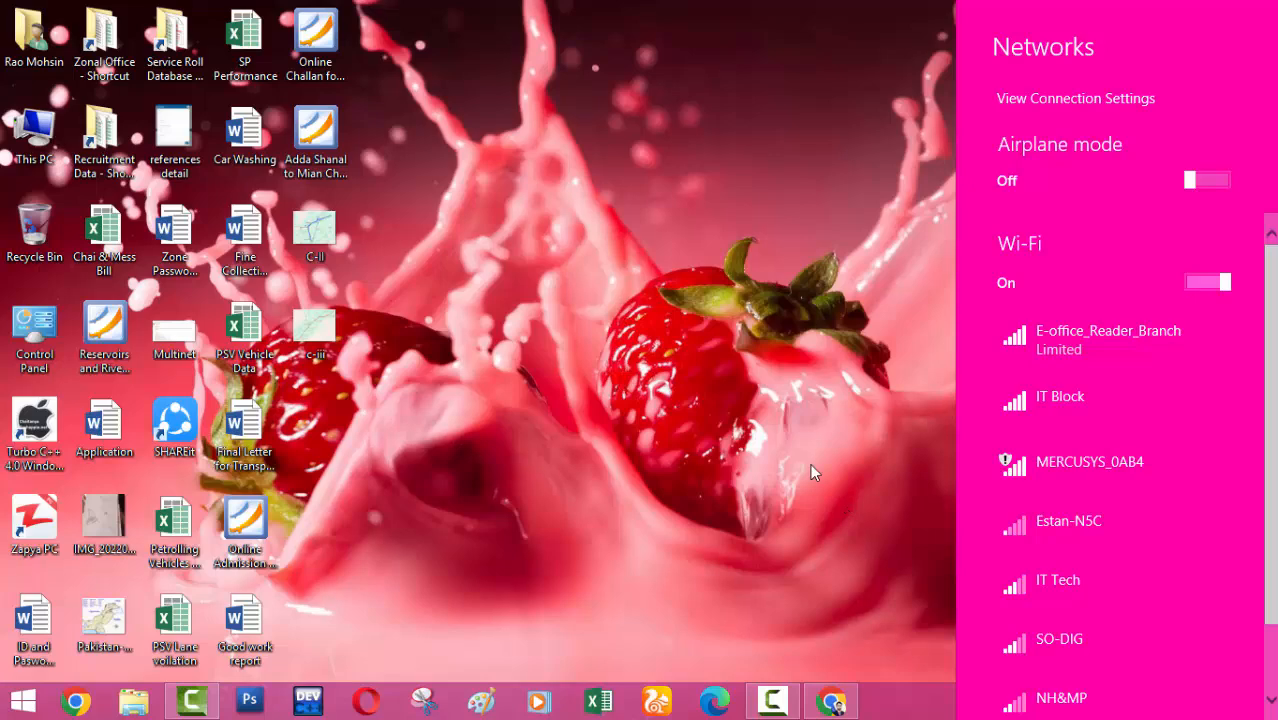
- Open the E-Office login page in Chrome and sign in with the account password
click(811, 466)
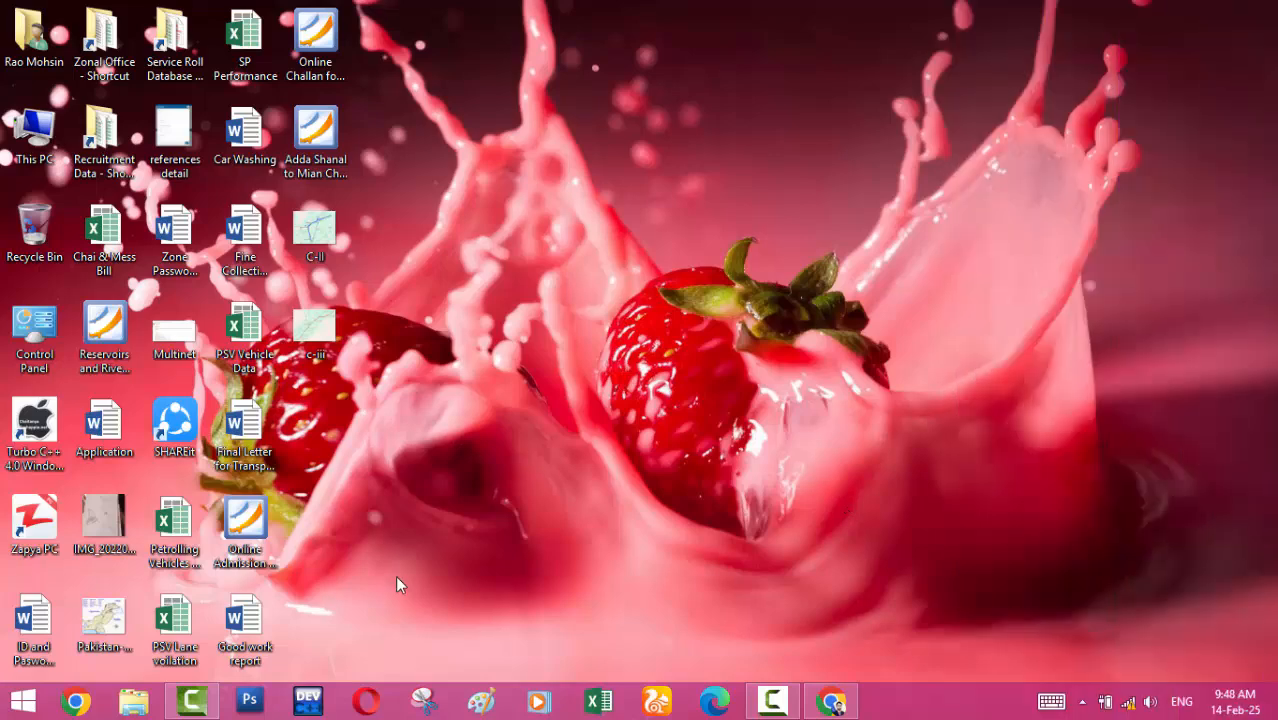
click(836, 704)
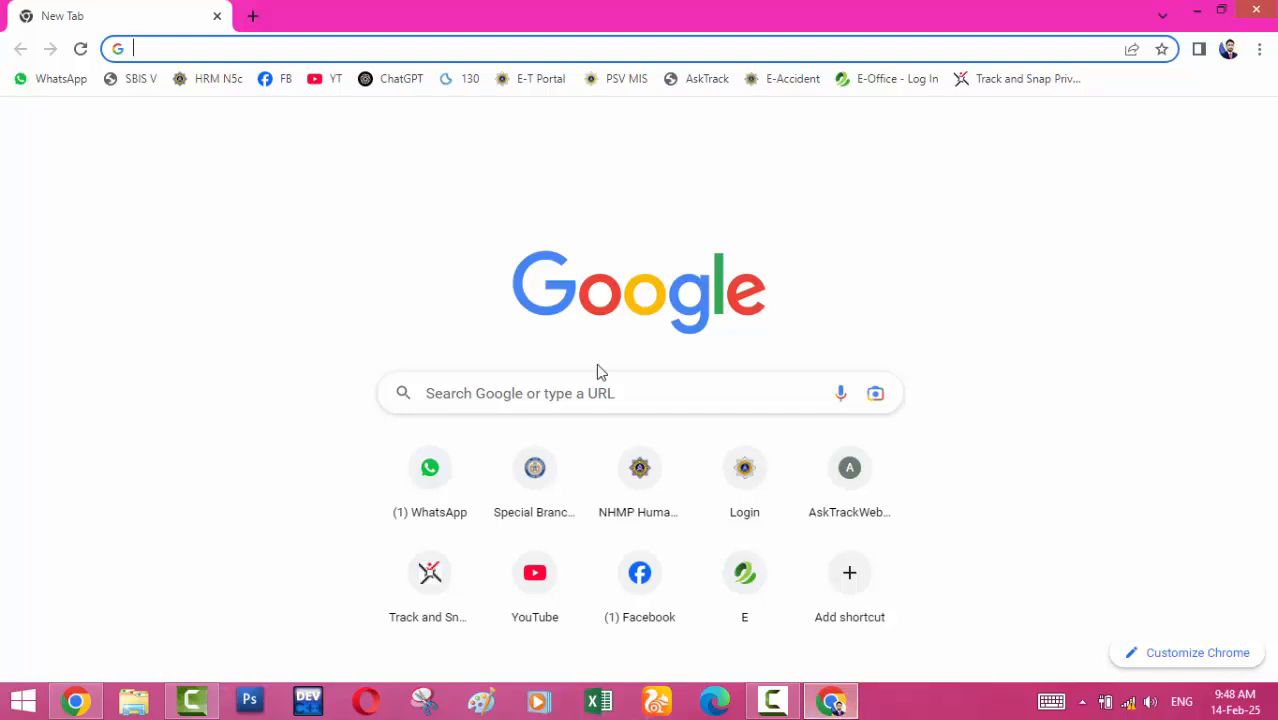
click(903, 90)
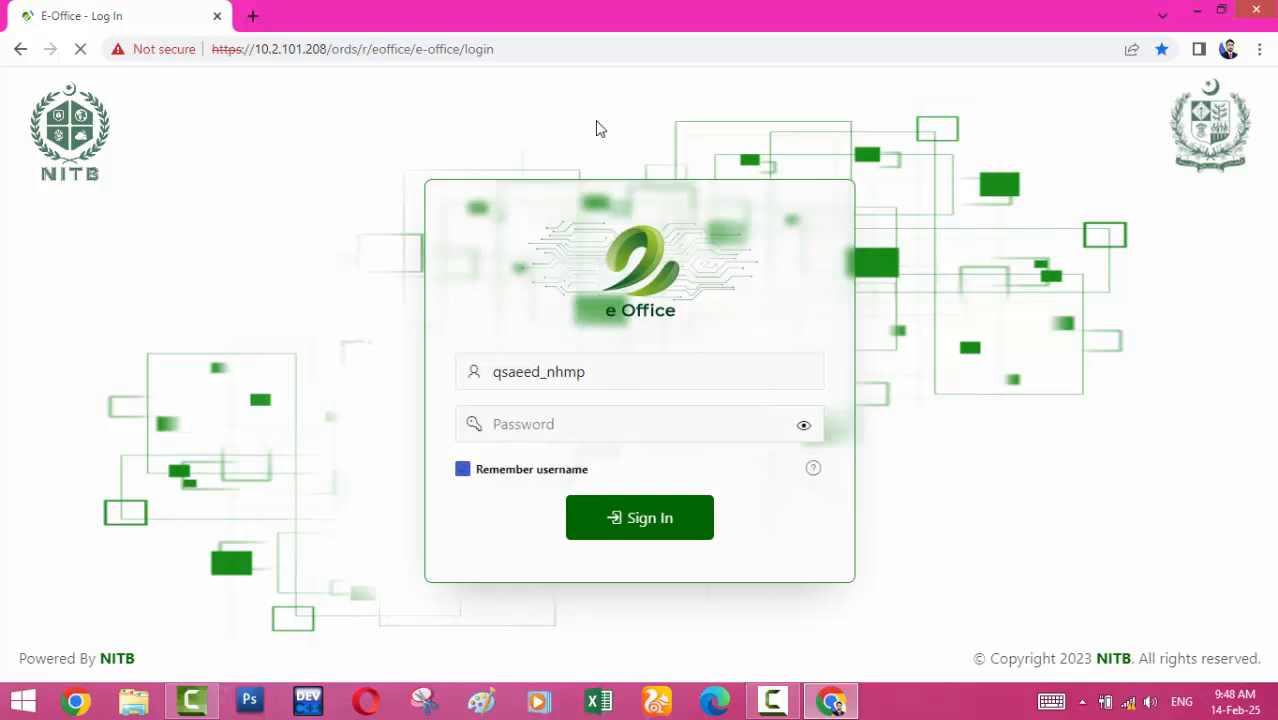
click(574, 424)
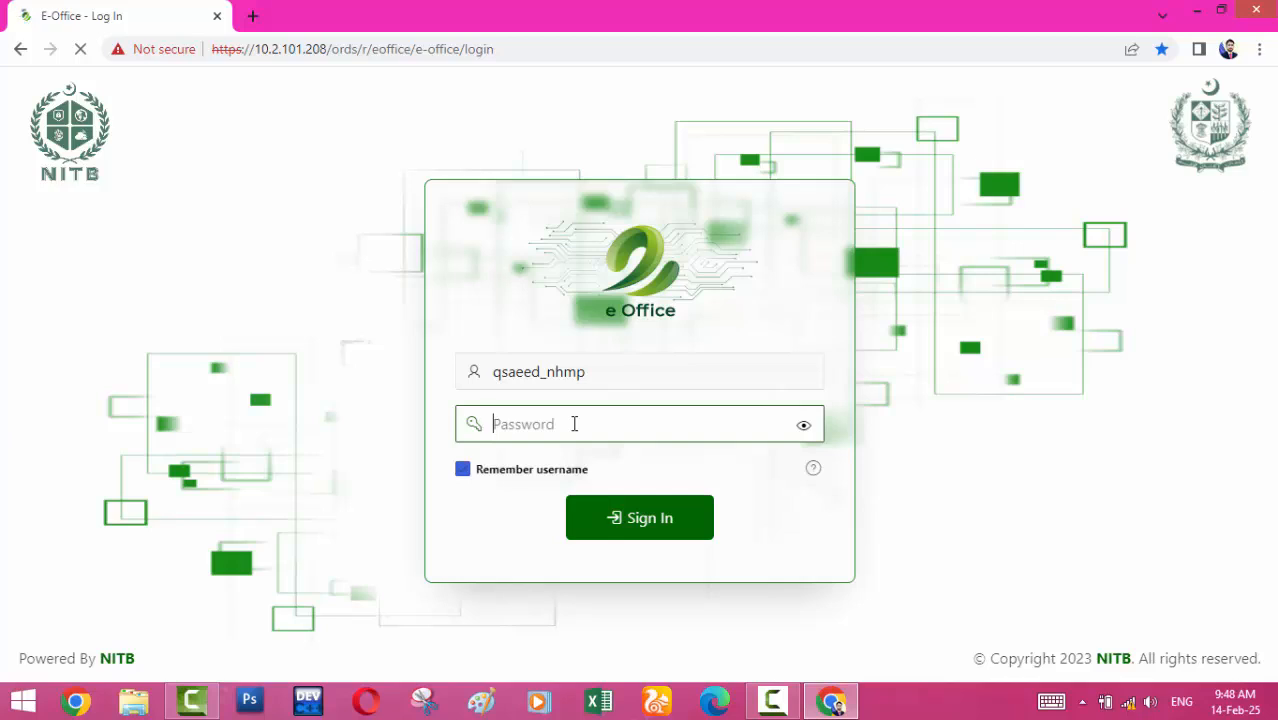
click(639, 524)
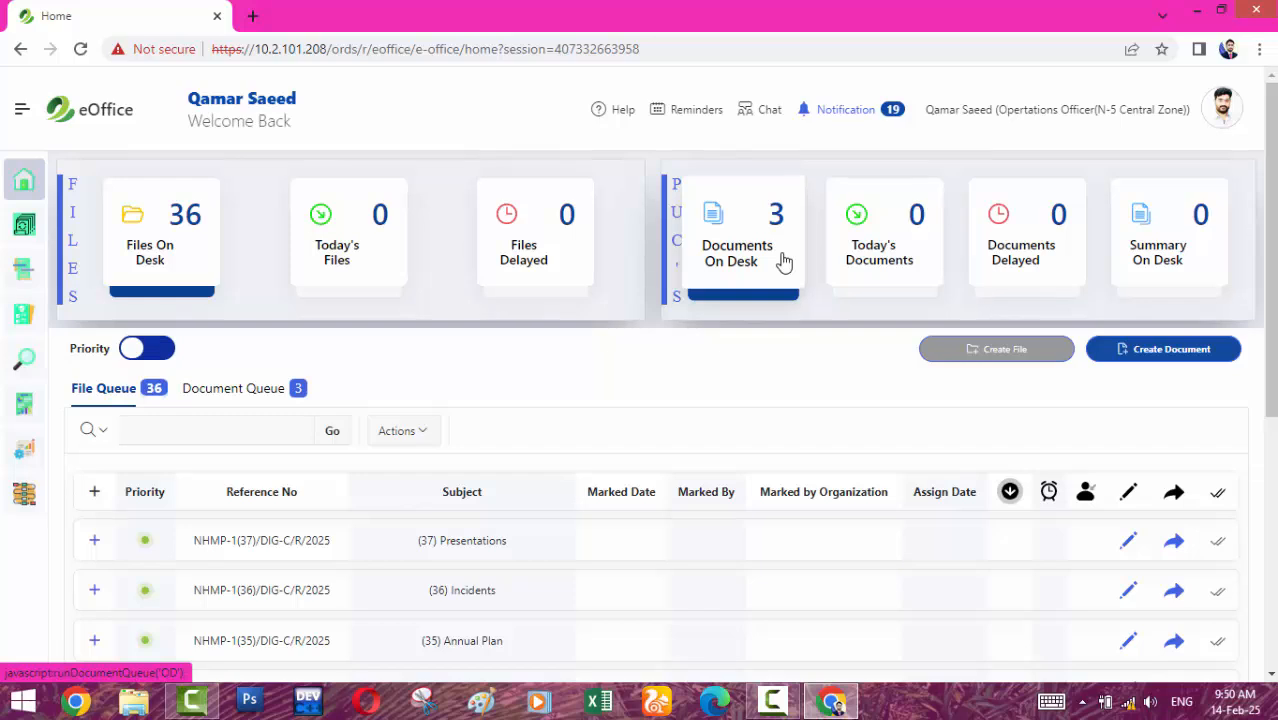
- View the queue of documents on desk and return to the queue of files on desk
click(262, 390)
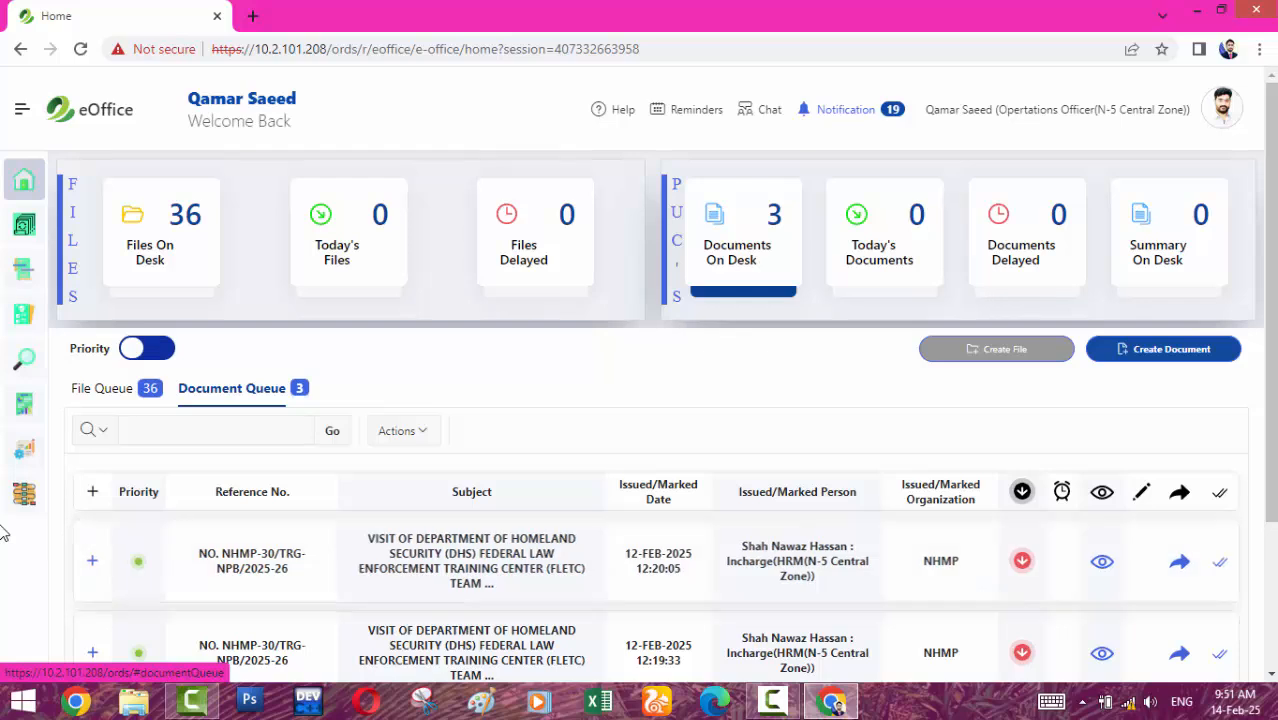
click(162, 295)
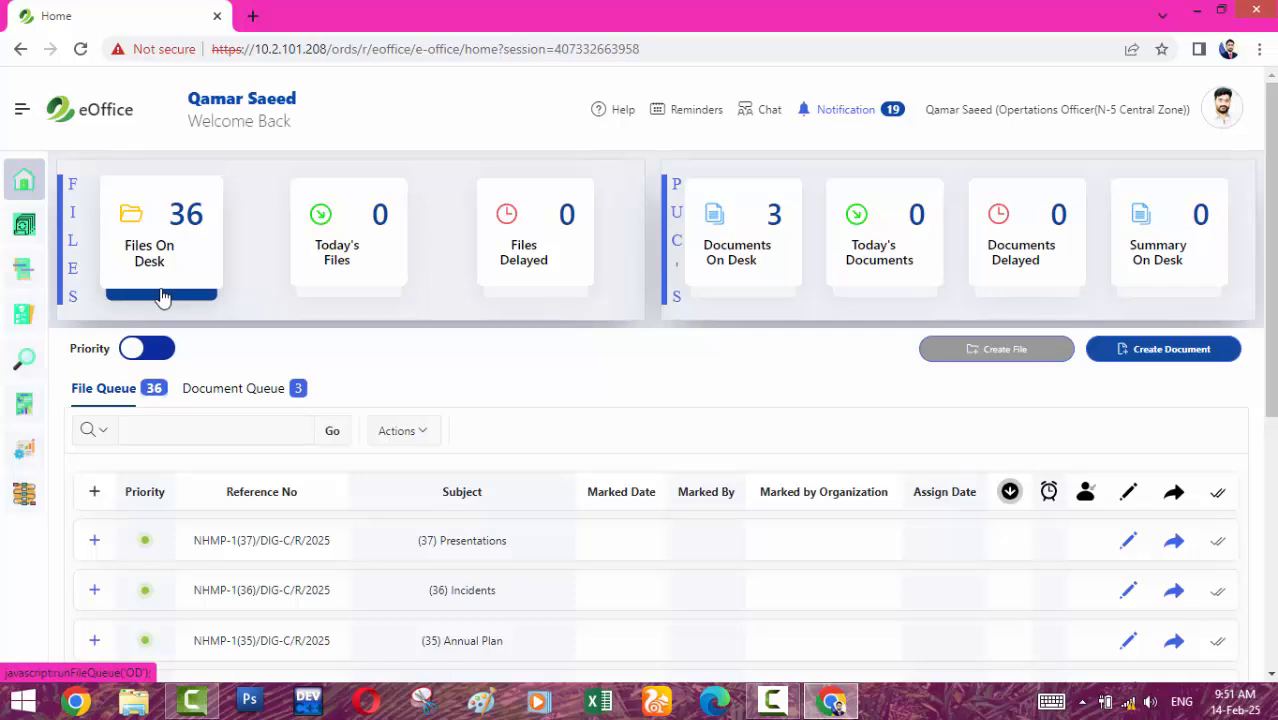
- Start a new file heading named "Hazardous Material Transportation Letter"
click(23, 268)
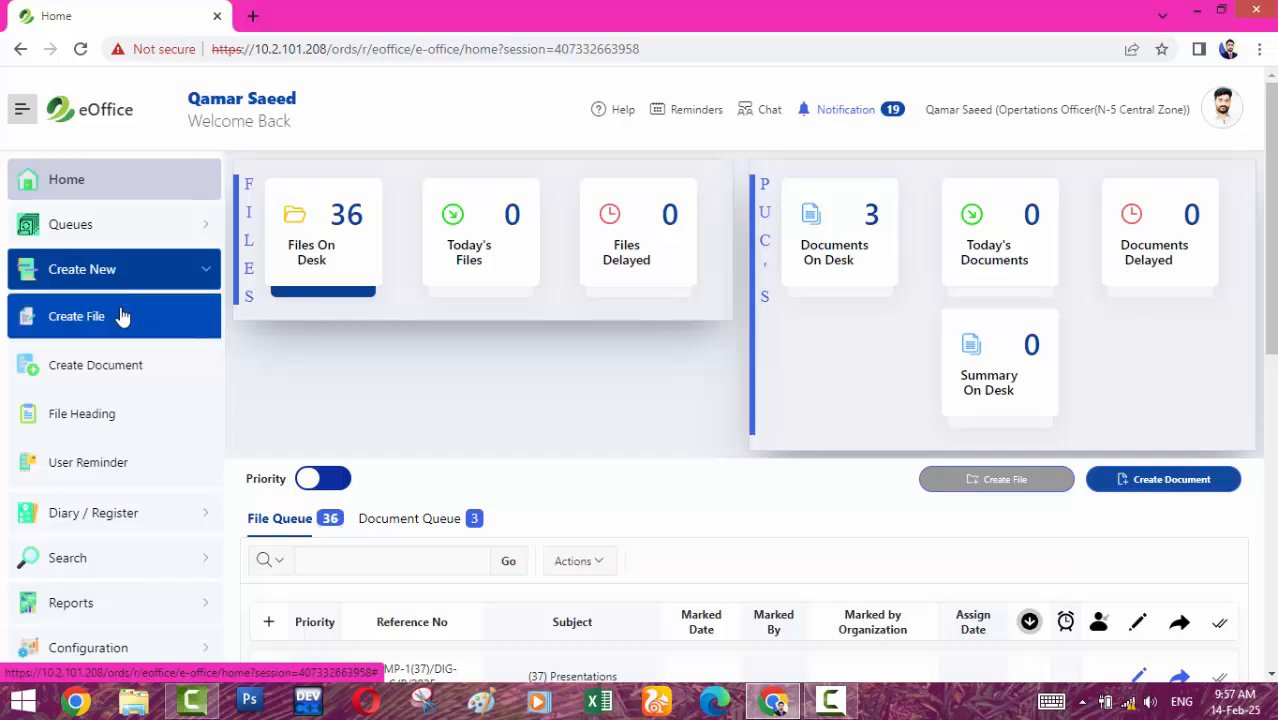
click(115, 417)
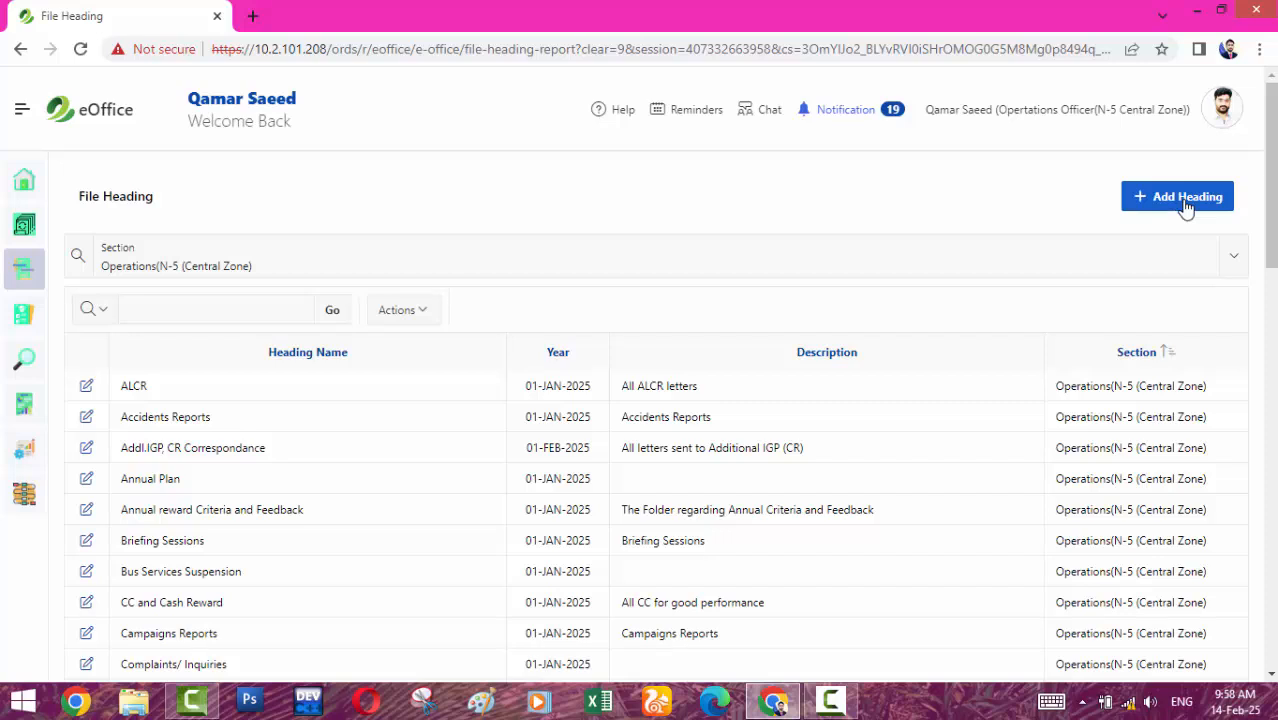
click(1186, 207)
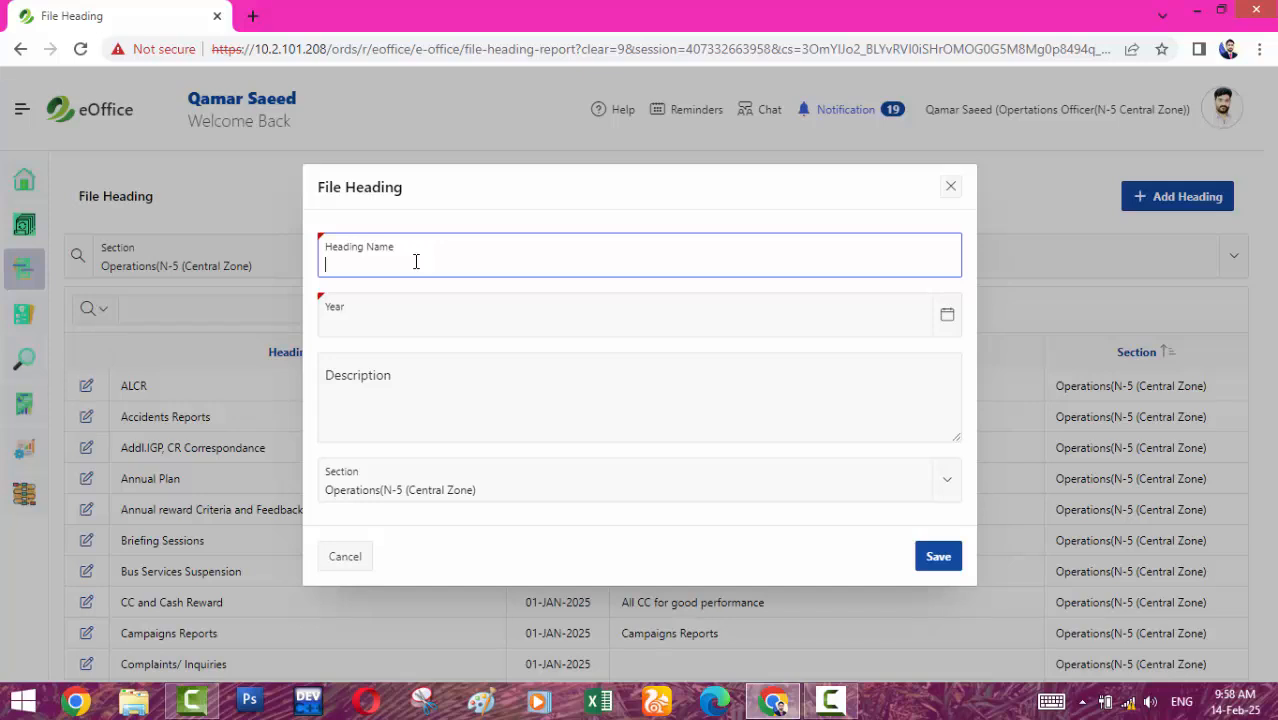
text(Hazardous Material Transportation Letter)
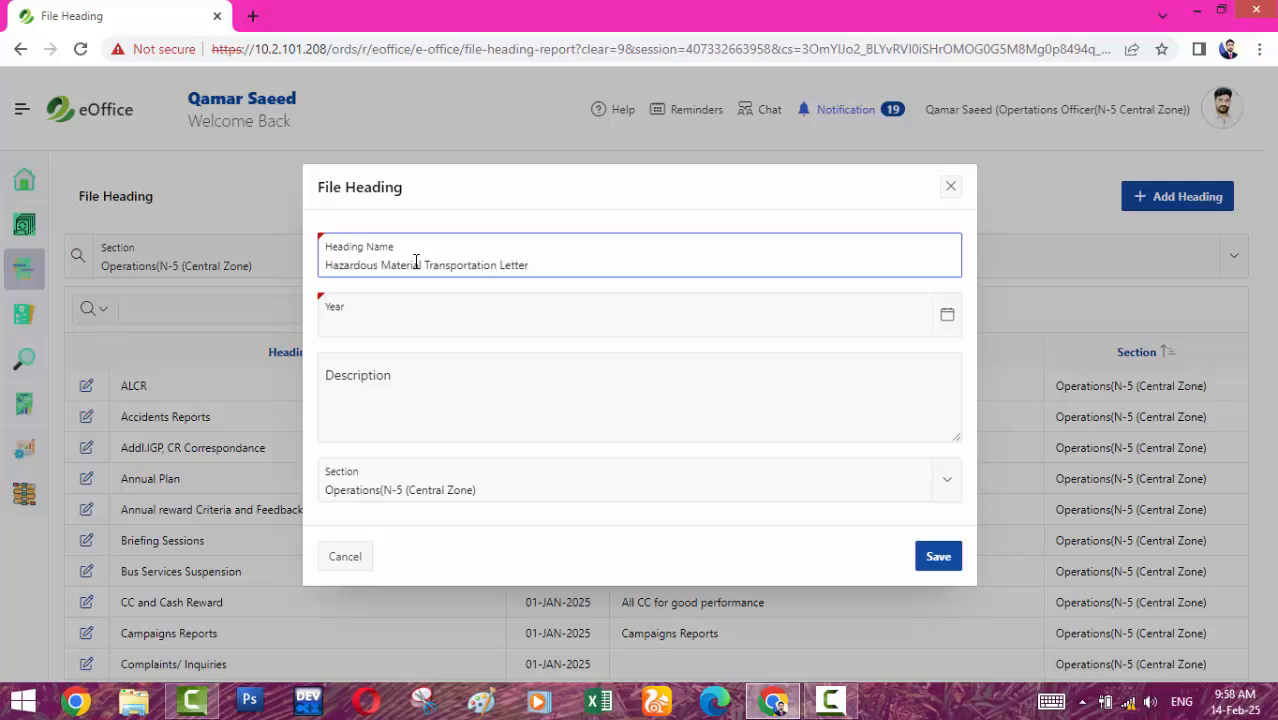
- Set the new heading's year to 01/01/2025 and save the heading with an empty description
click(423, 334)
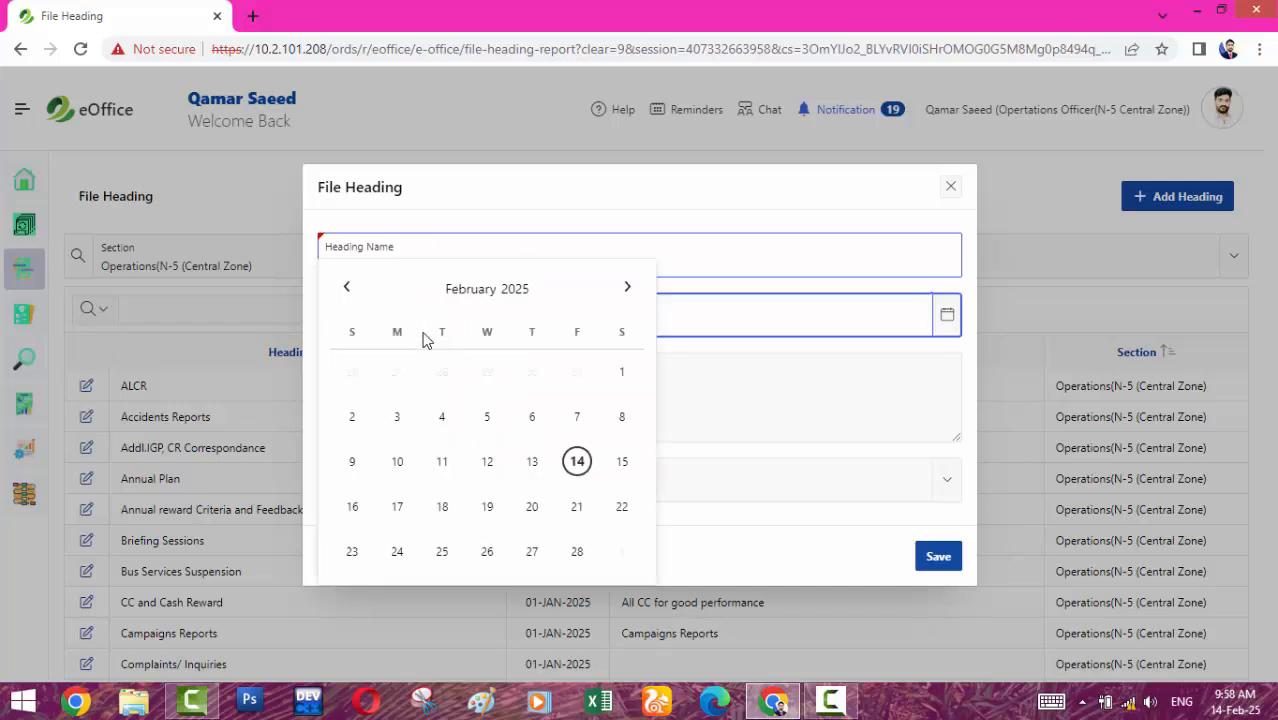
click(347, 292)
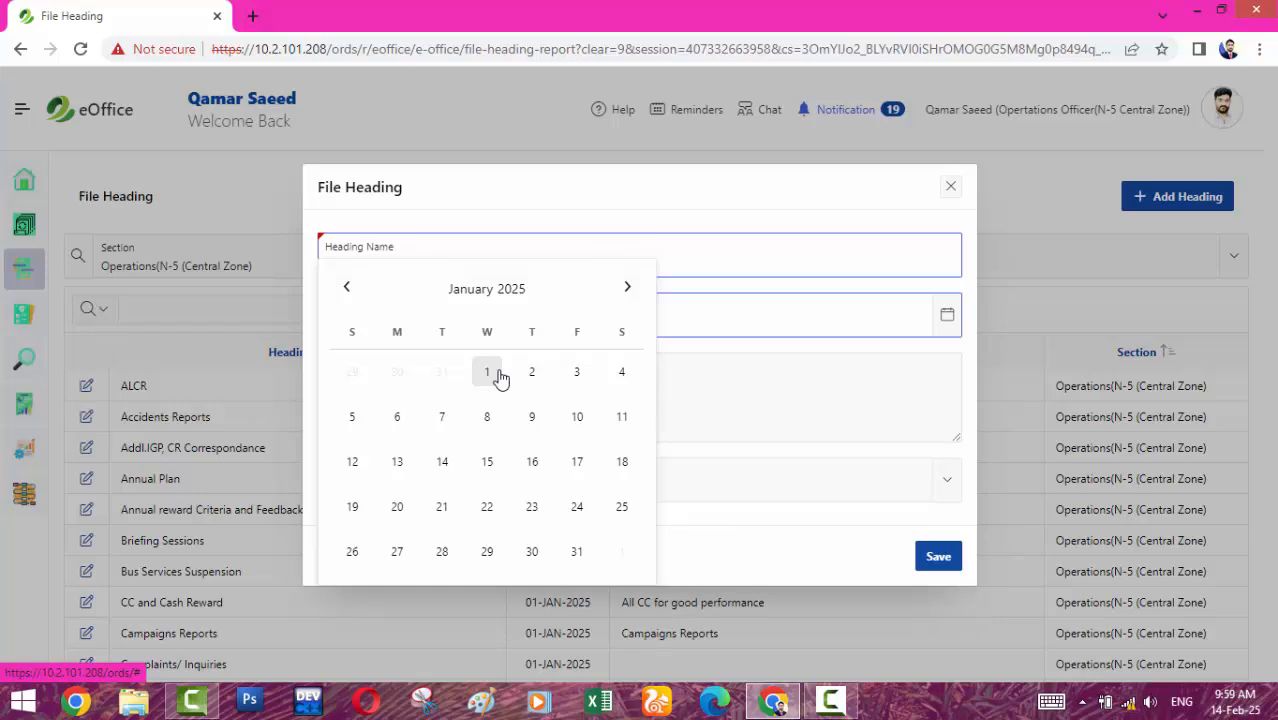
click(487, 373)
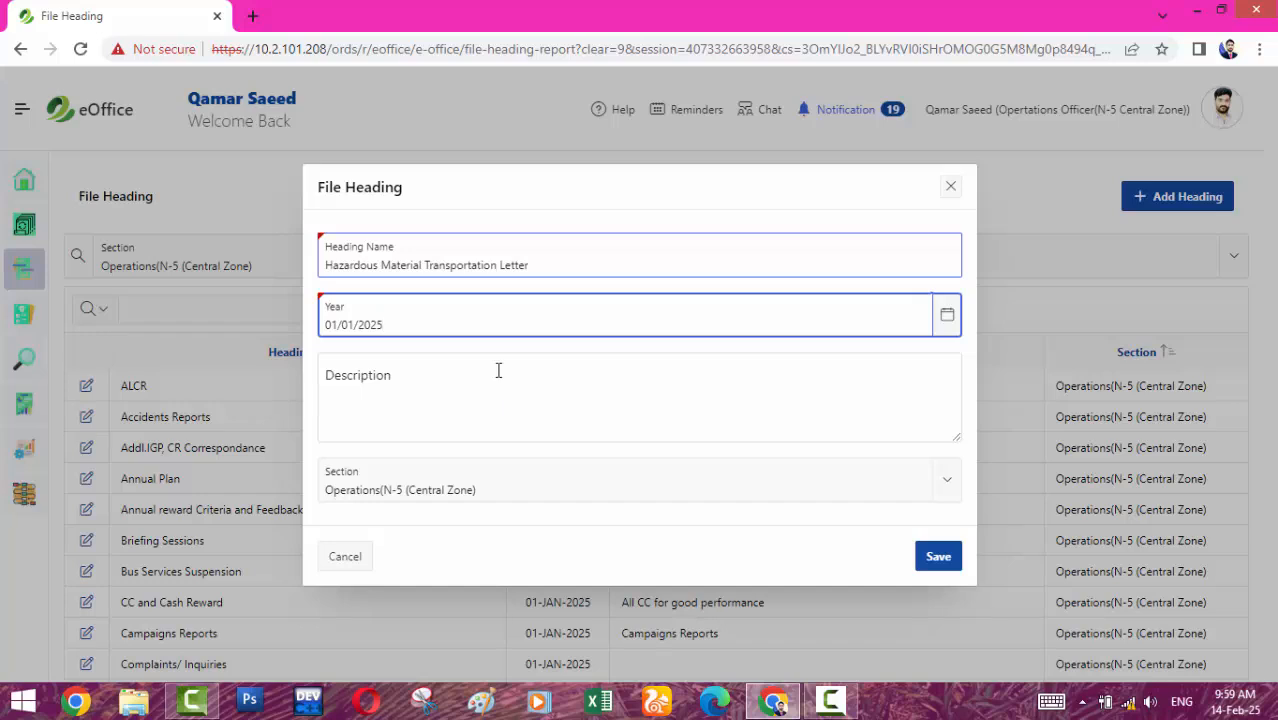
click(477, 372)
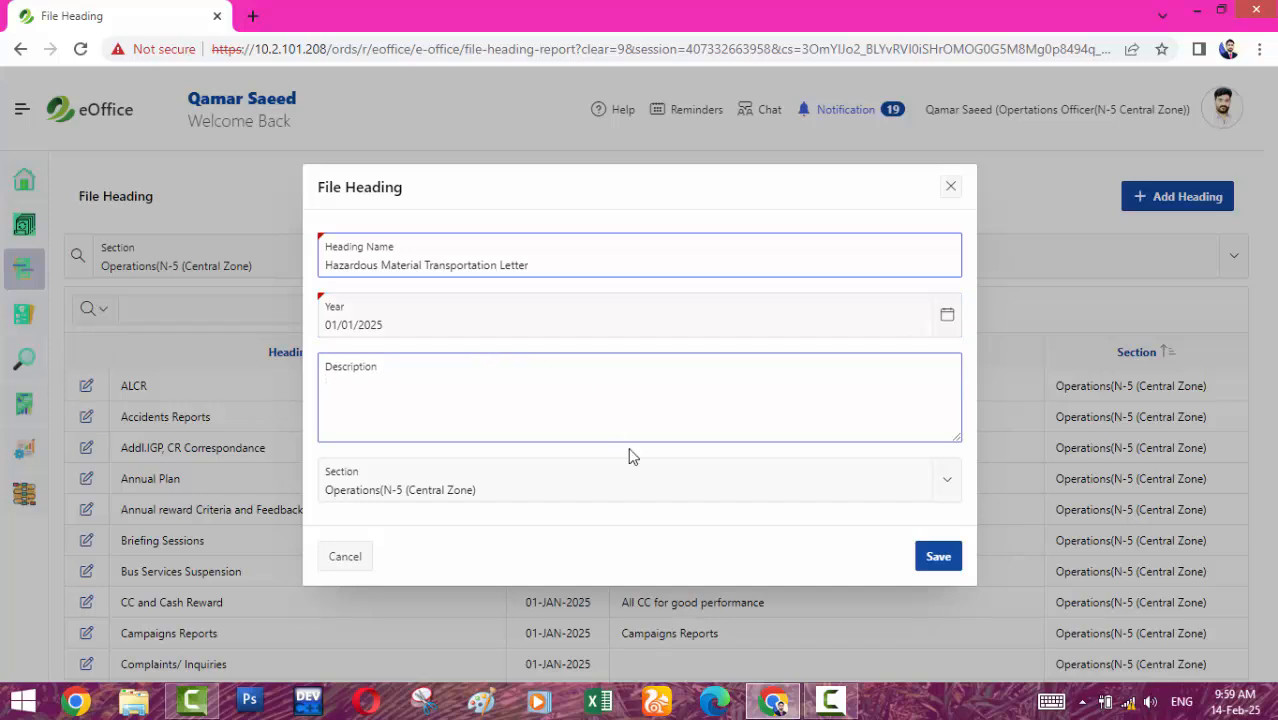
click(938, 555)
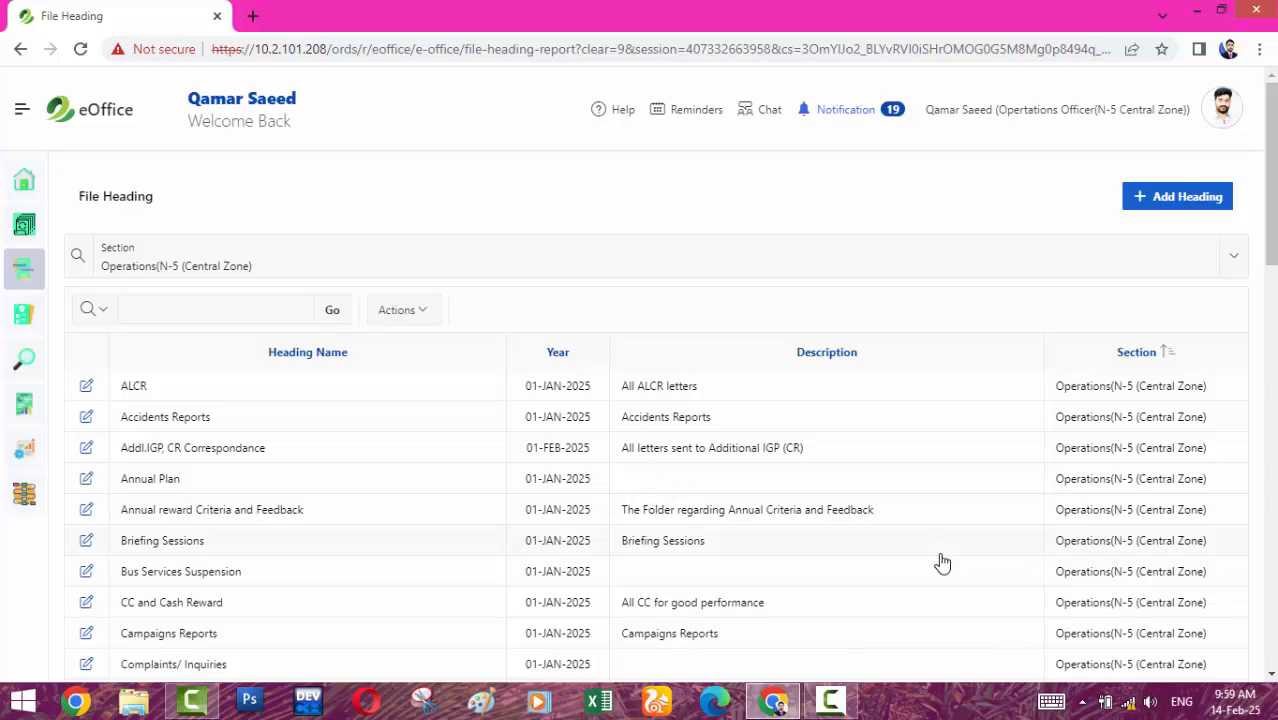
- Start creating a new file and assign it the heading "Hazardous Material Transportation Letter"
click(30, 280)
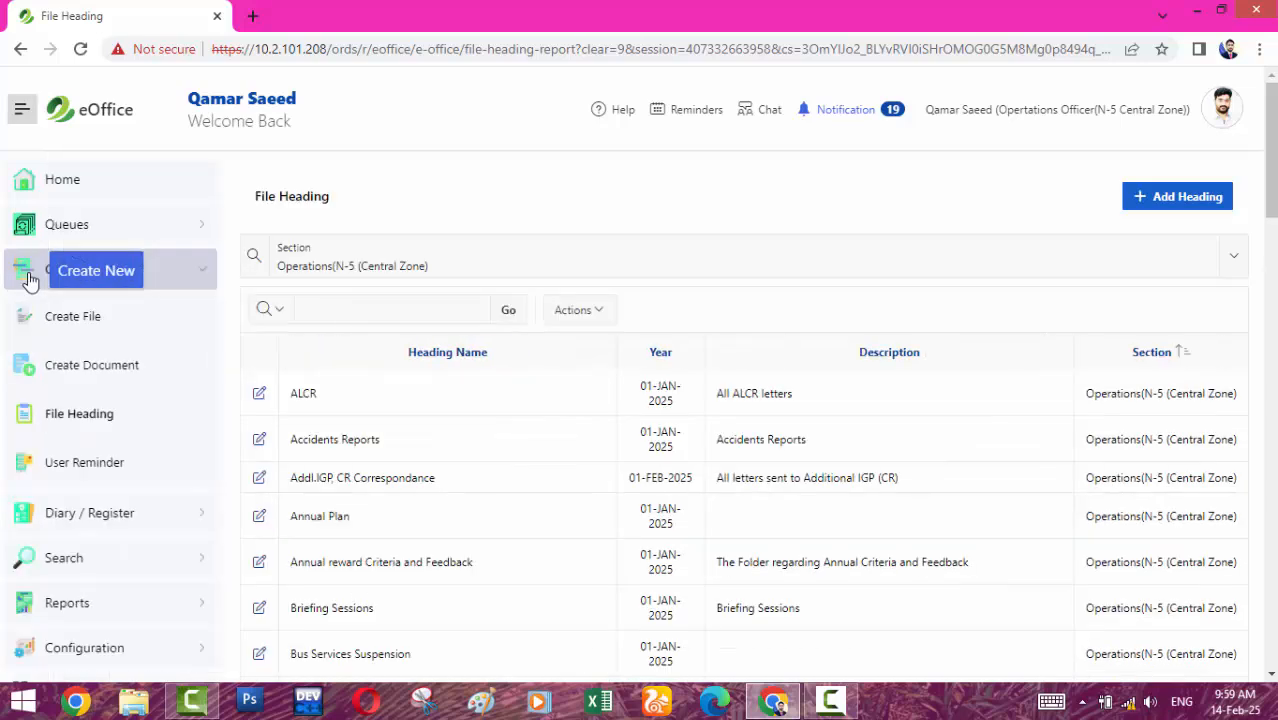
click(63, 313)
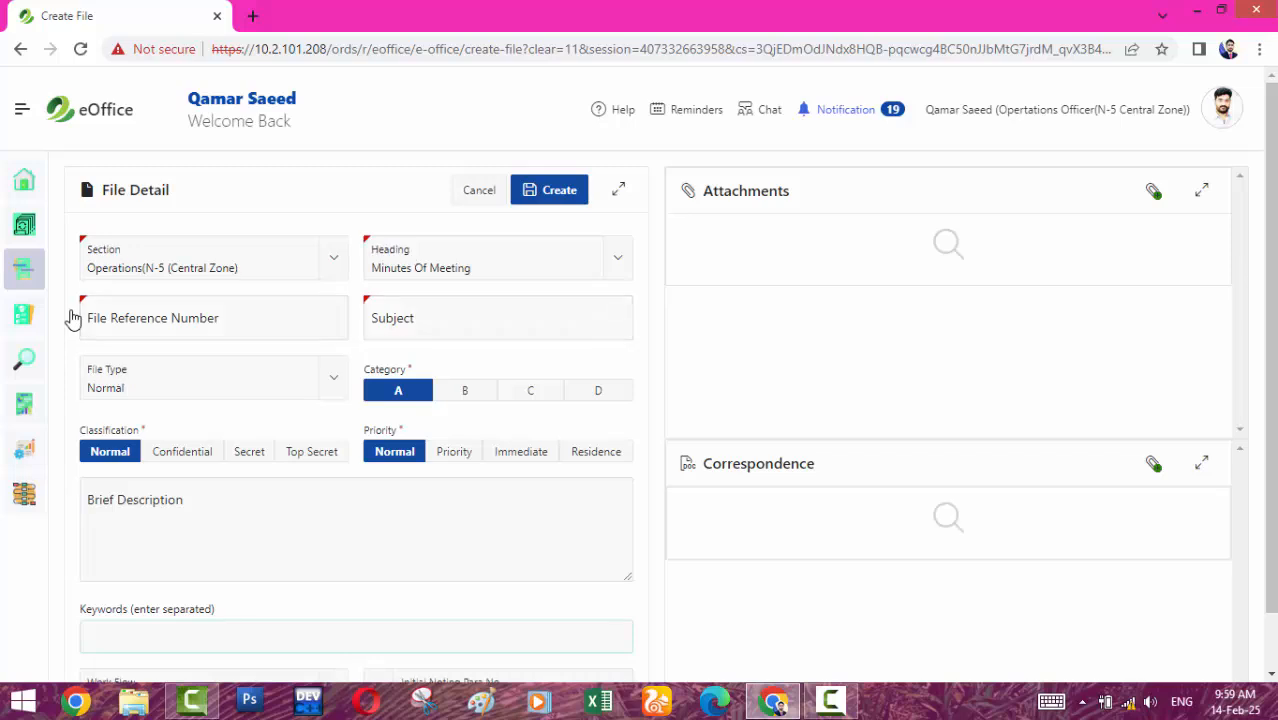
click(620, 264)
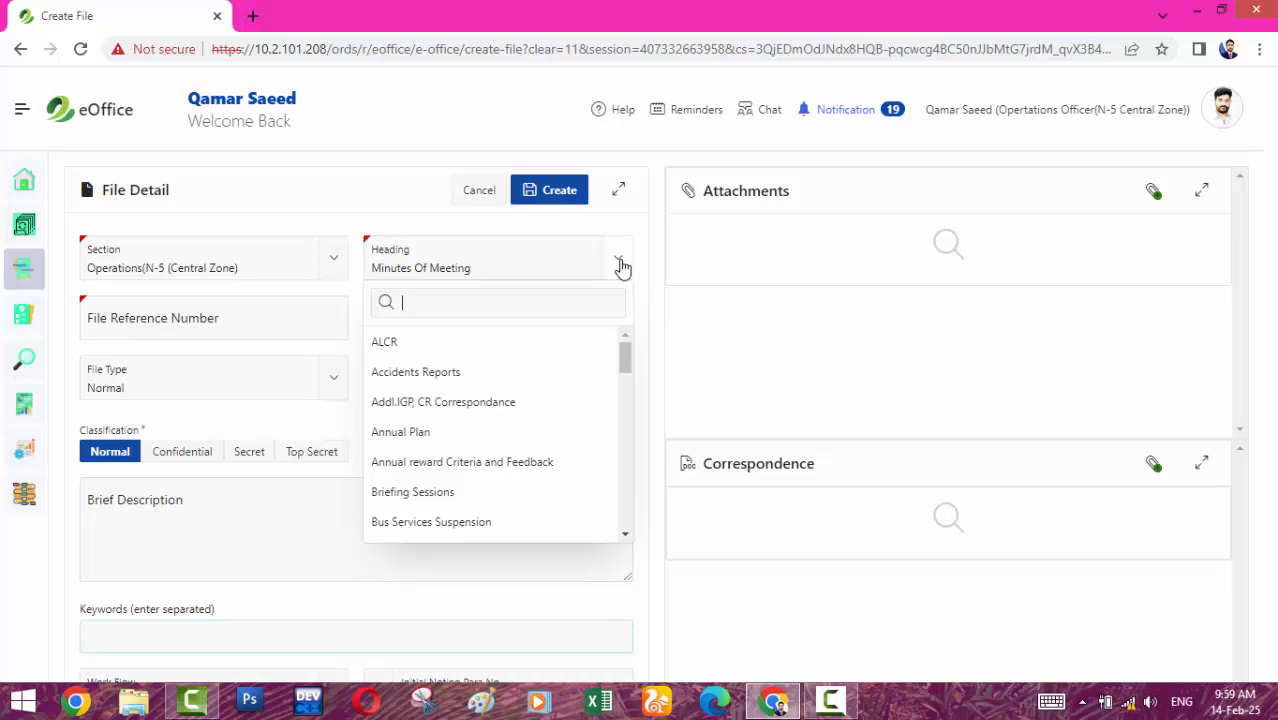
text(har)
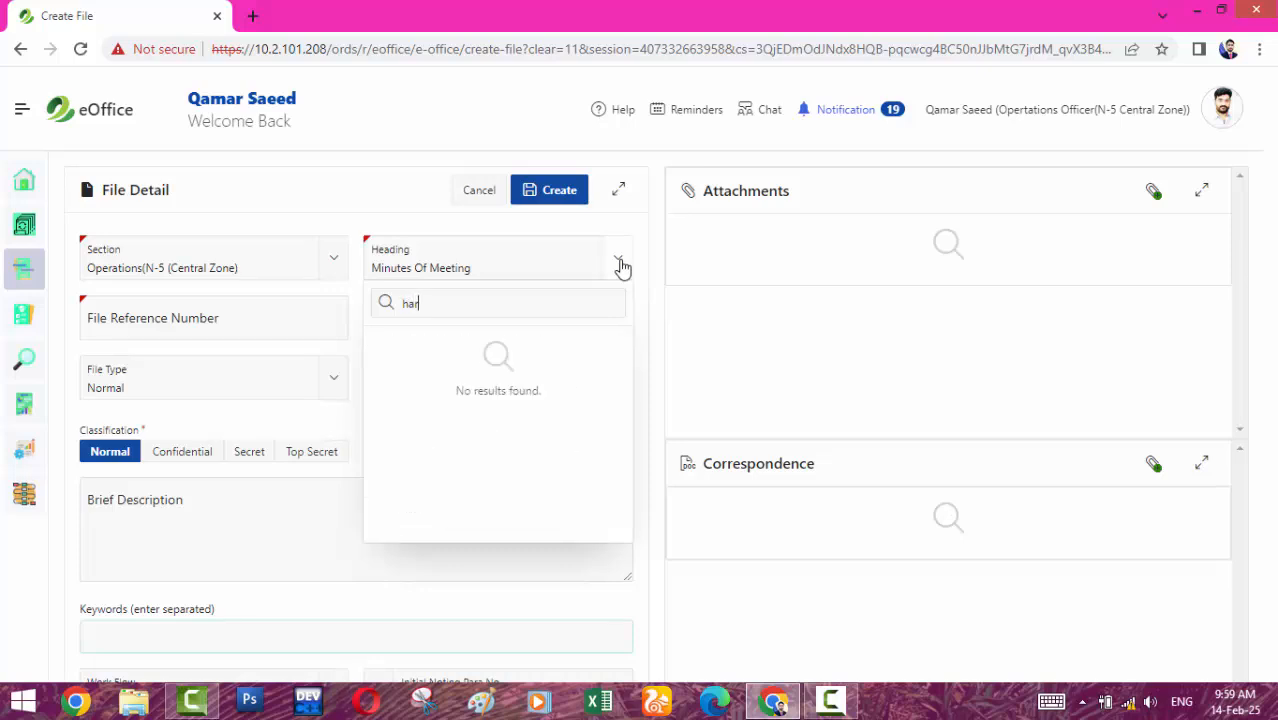
key(BackSpace)
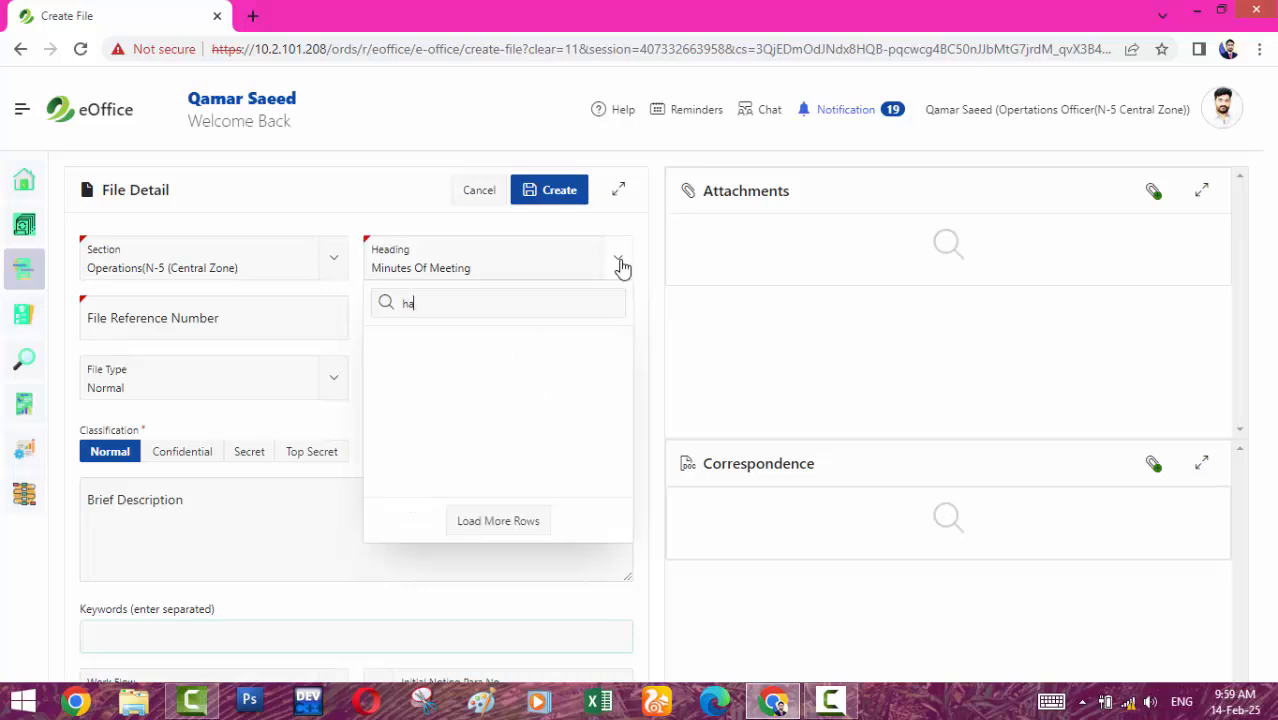
text(z)
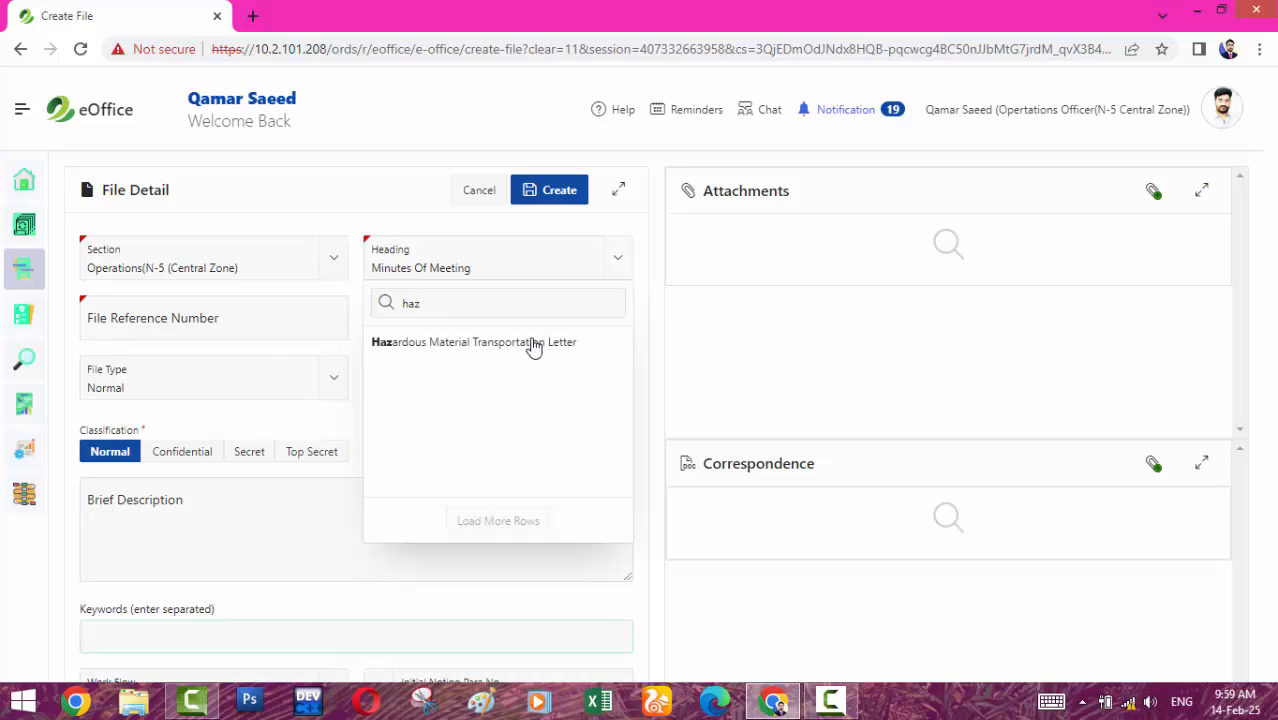
click(533, 343)
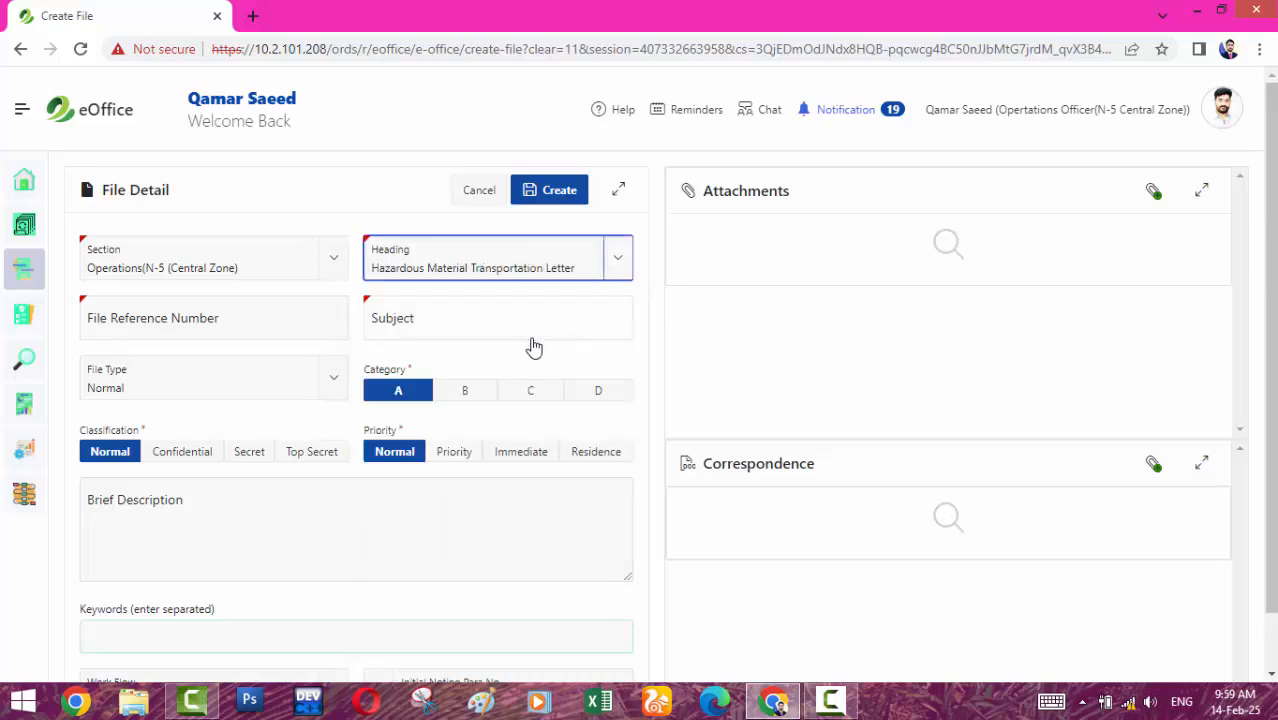
- Enter the file reference number NHMP-1(38)/DIG-C/R/2025 and choose the suggested subject "Transportation of Hazardous Materials / Dangerous Goods"
click(253, 335)
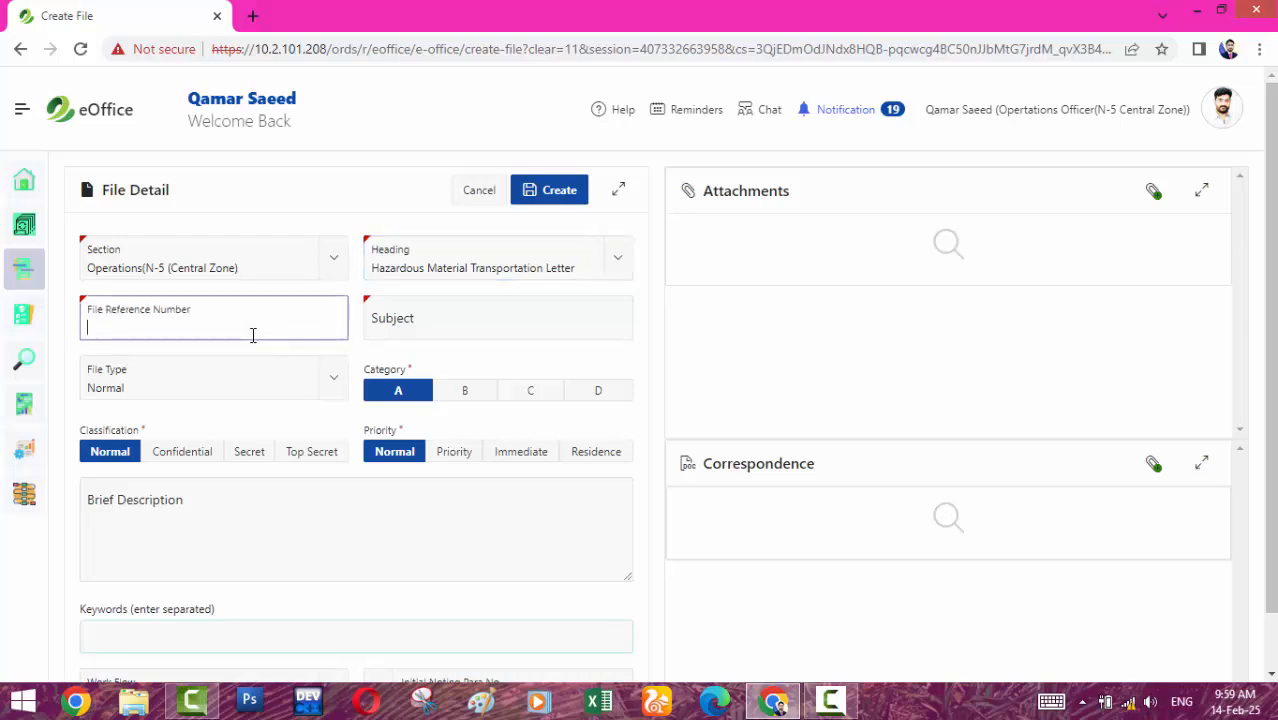
text(NHMP)
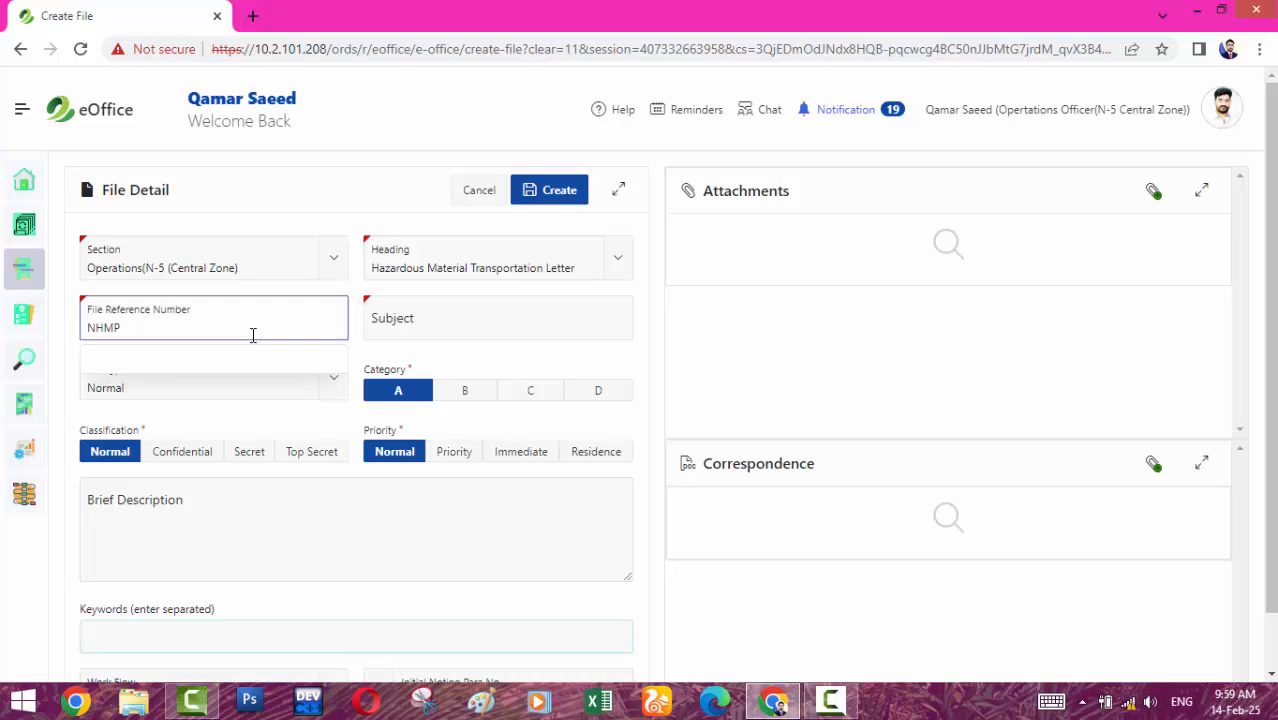
text(-1(3)
text(8)/DIG-C/R/2025)
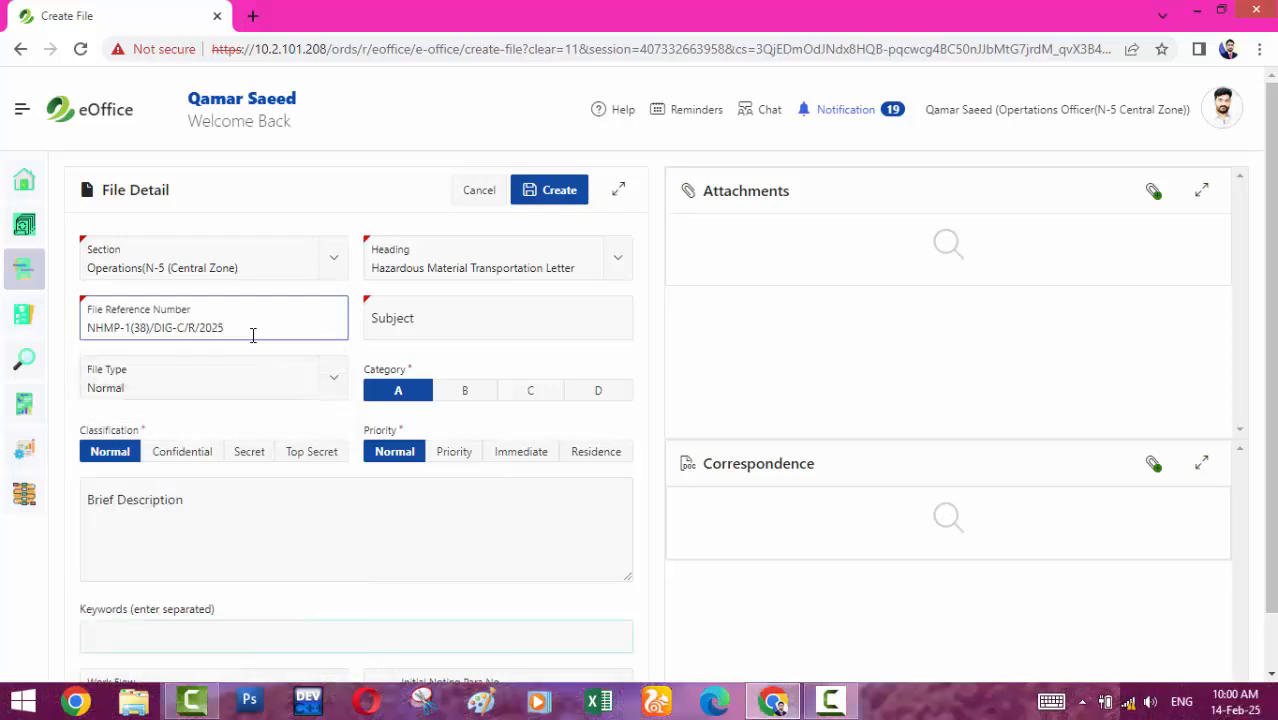
click(433, 330)
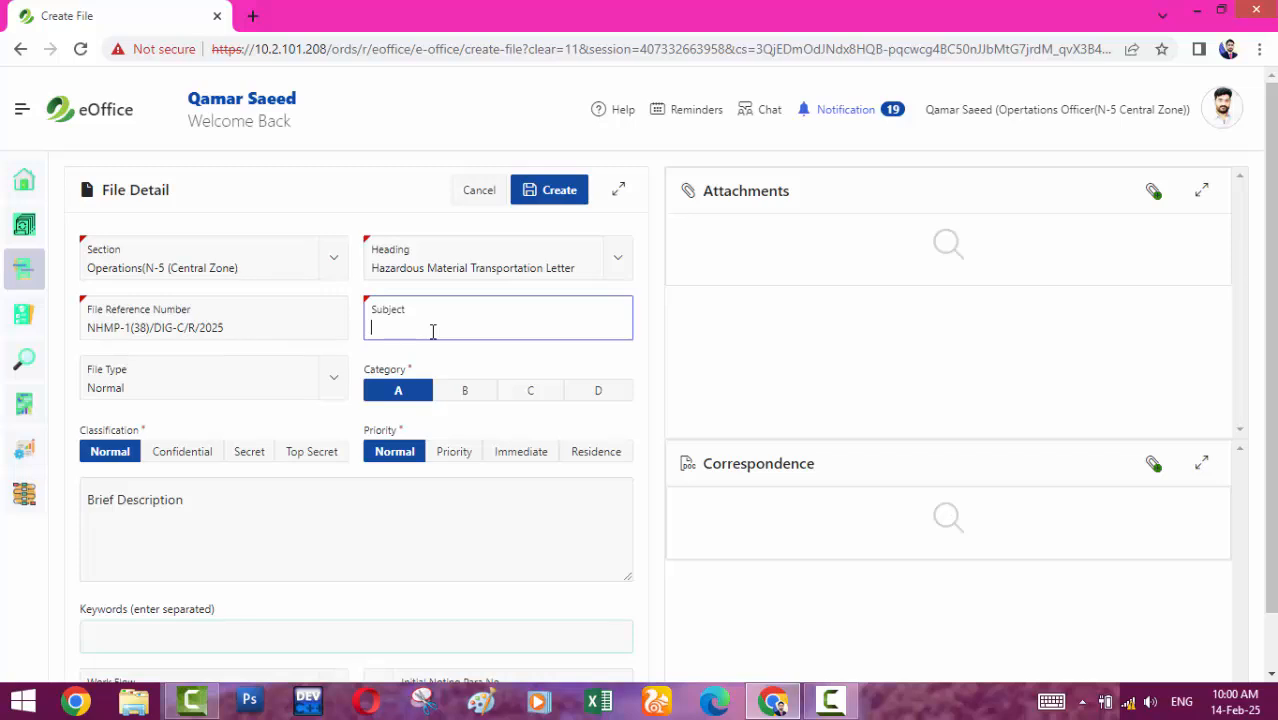
text(Hazardous)
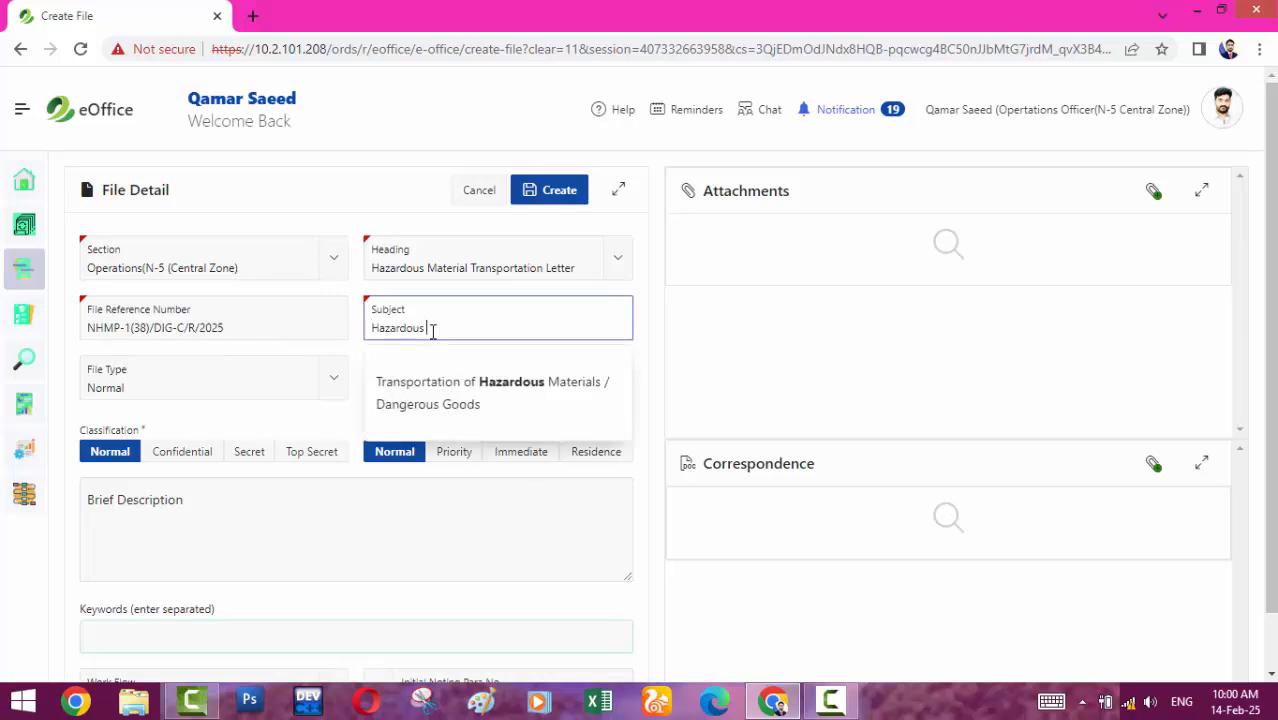
click(448, 398)
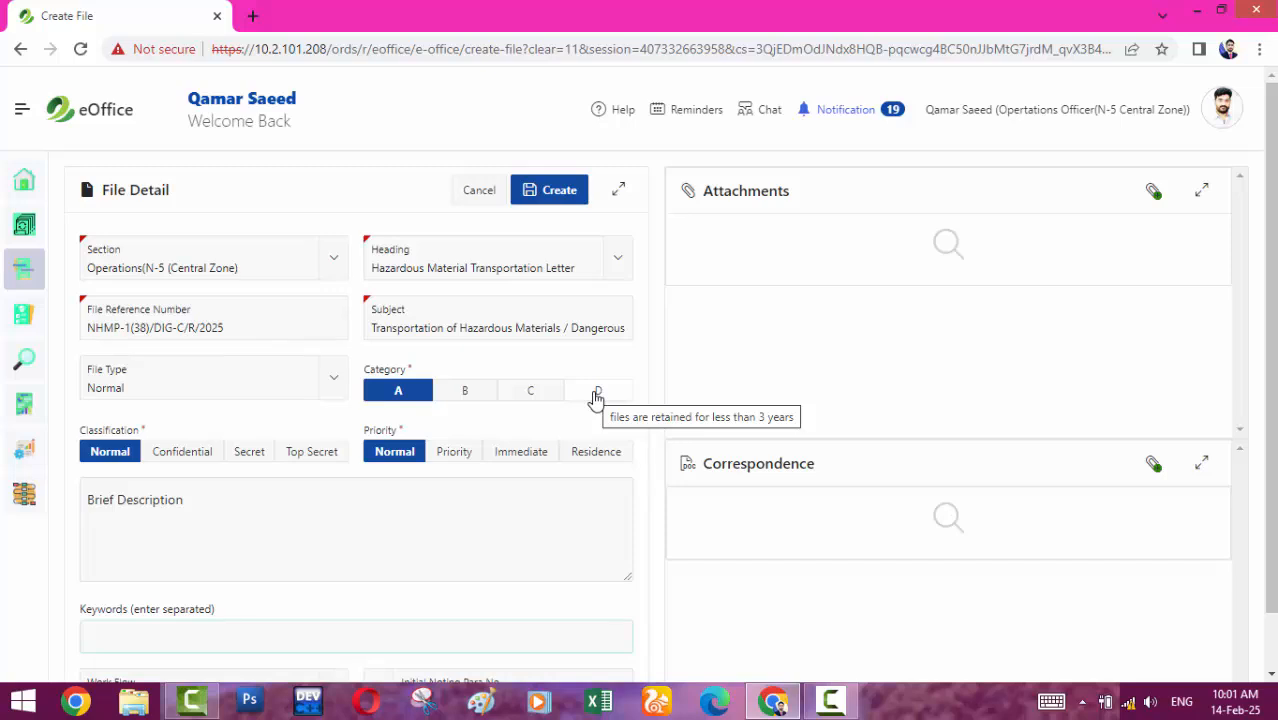
- Create the file with category C and the keyword "Hazardous", leaving the brief description empty
click(535, 397)
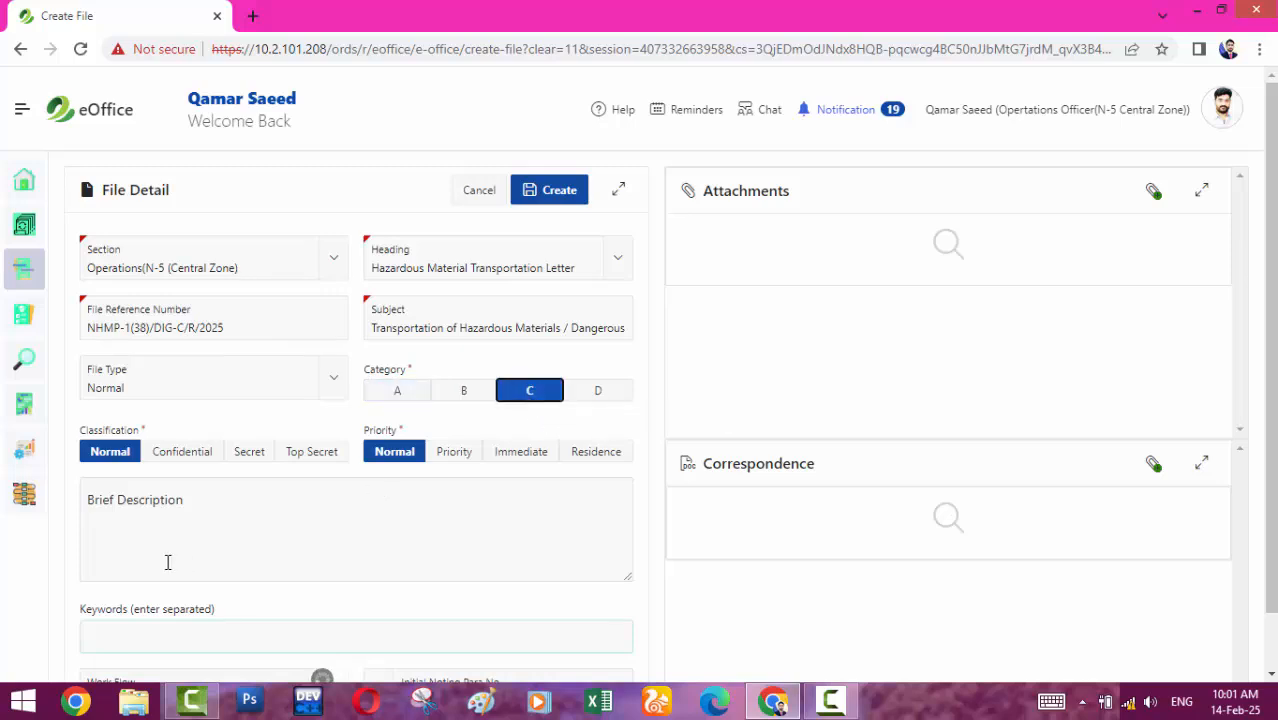
click(157, 531)
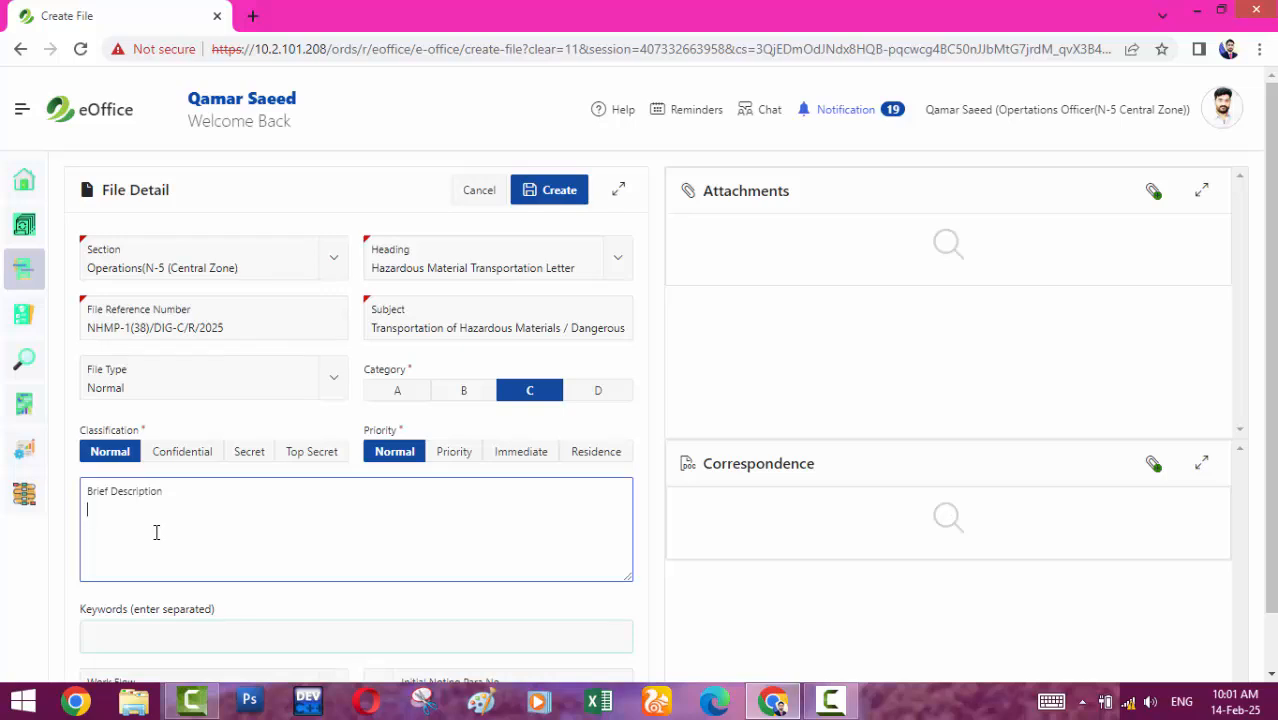
click(114, 632)
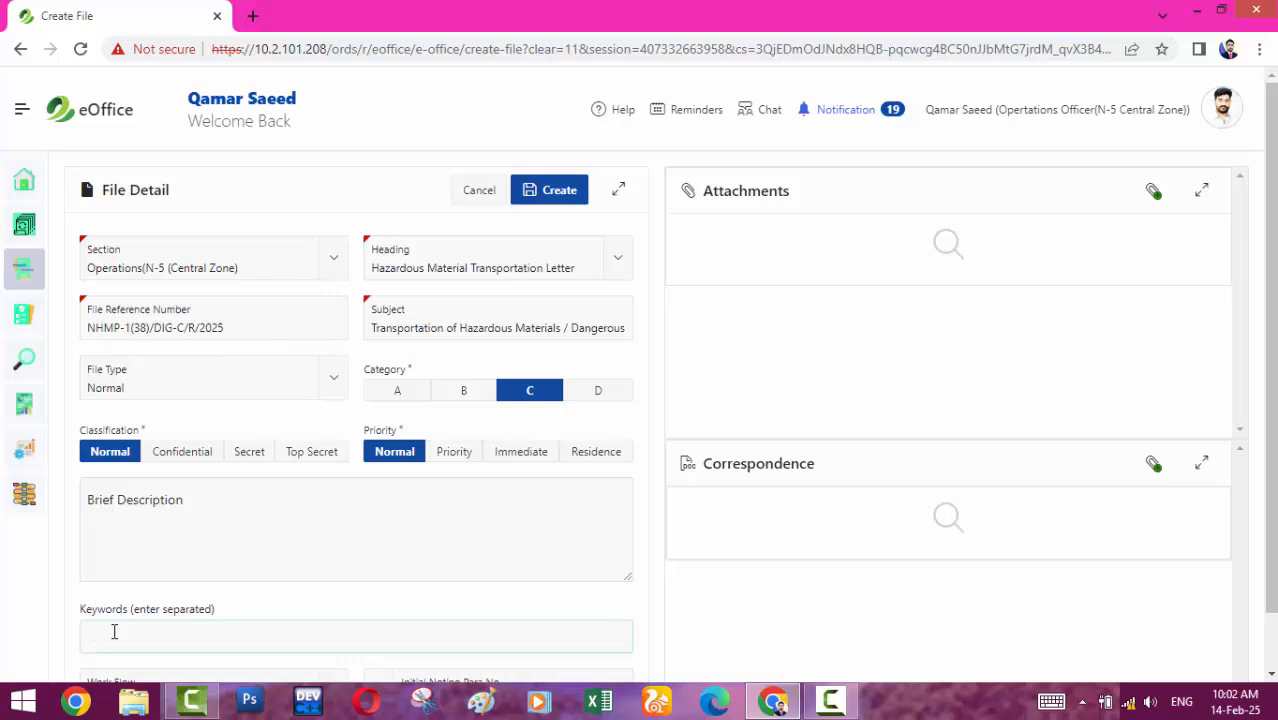
text(Hazardous)
key(Return)
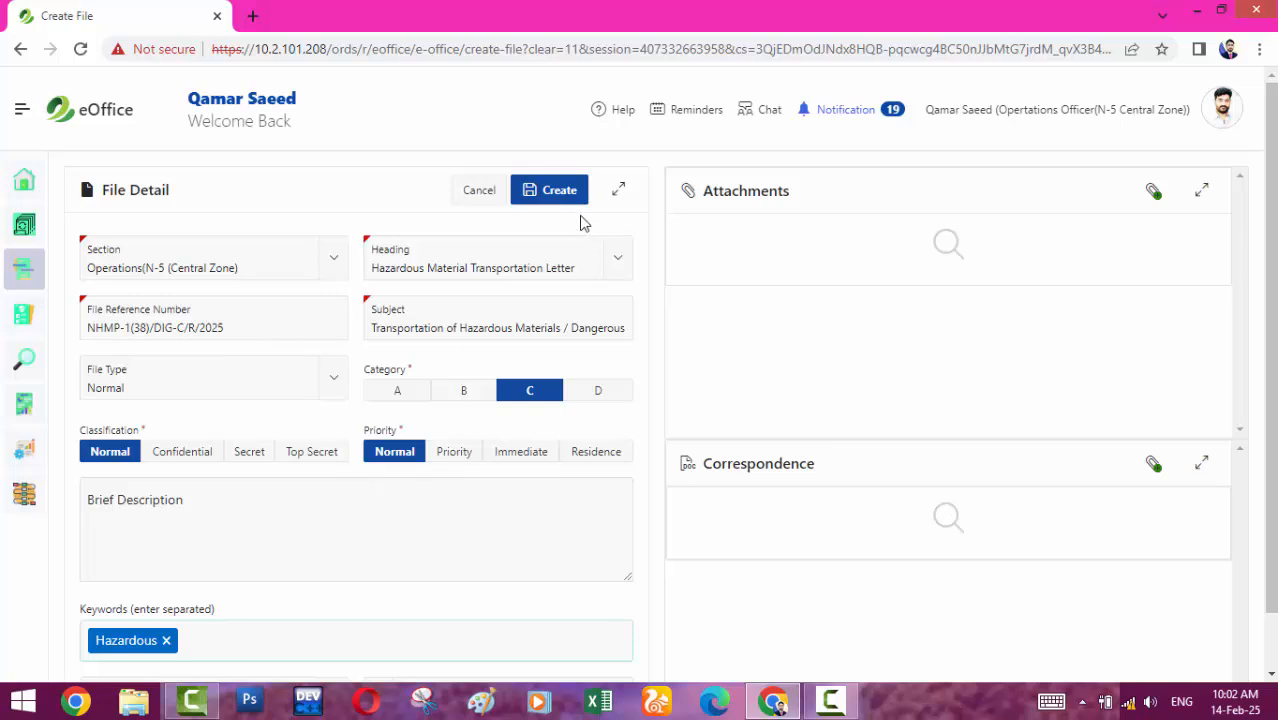
click(560, 198)
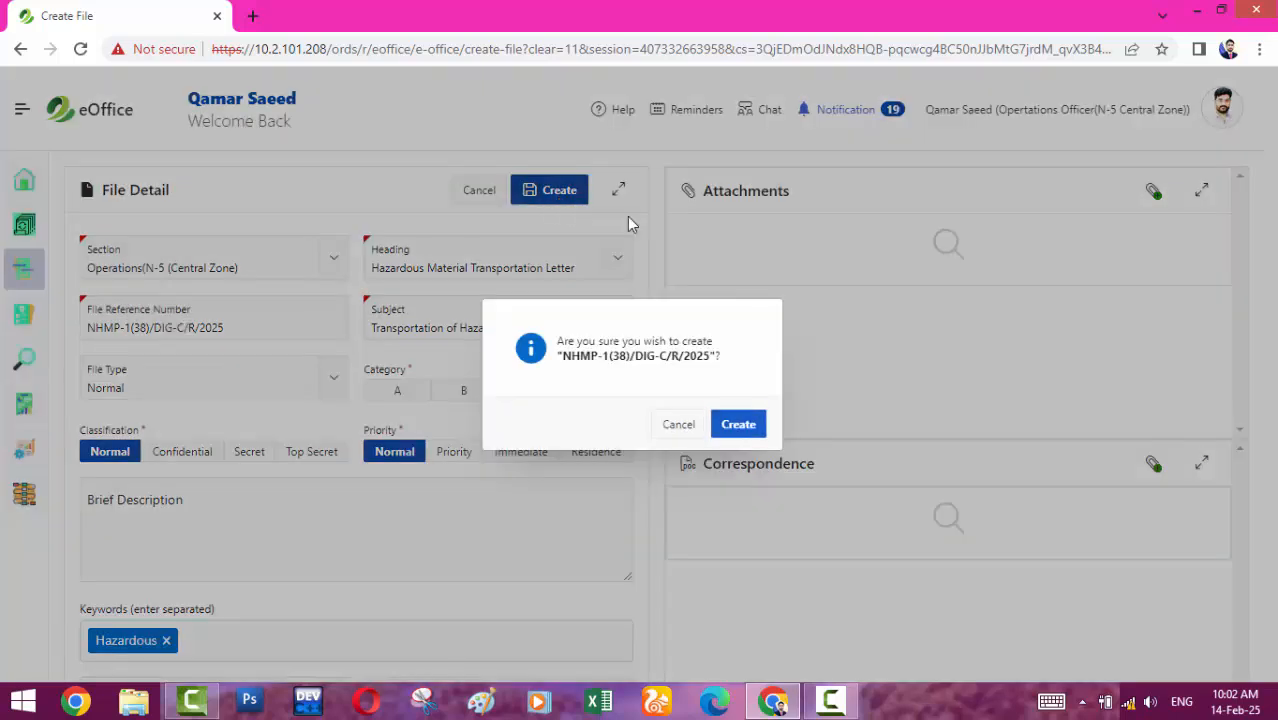
click(740, 425)
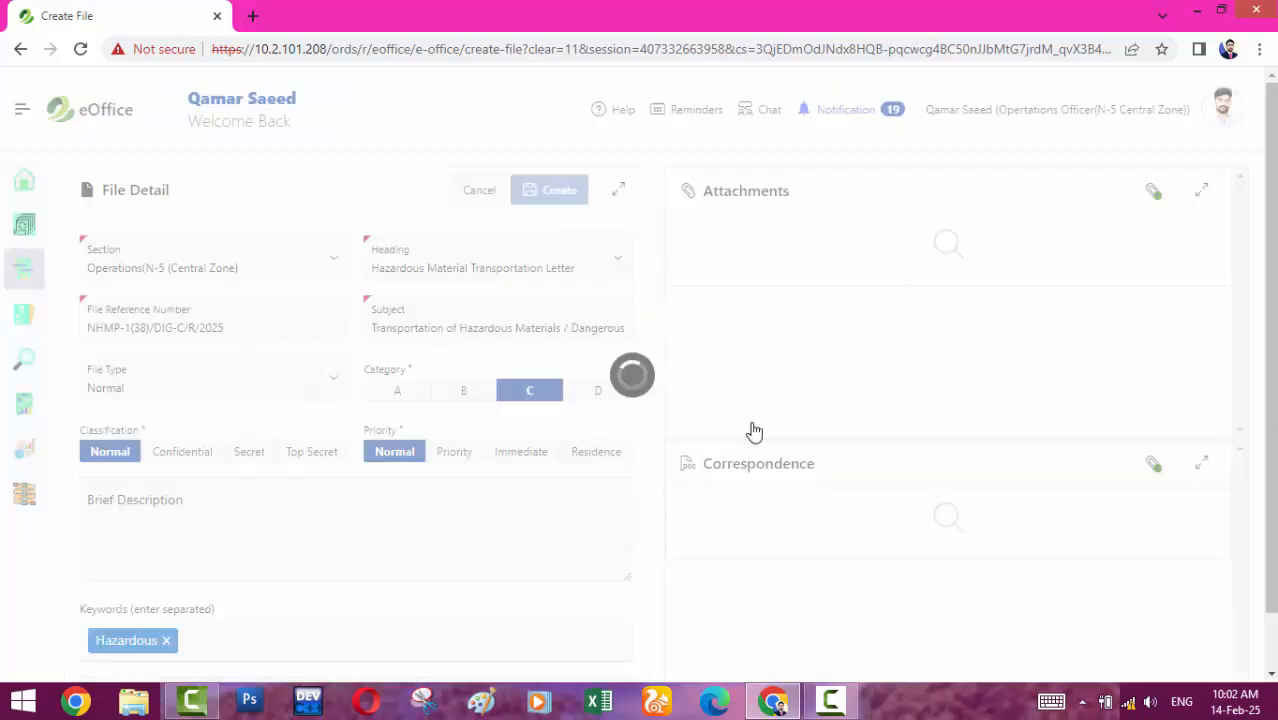